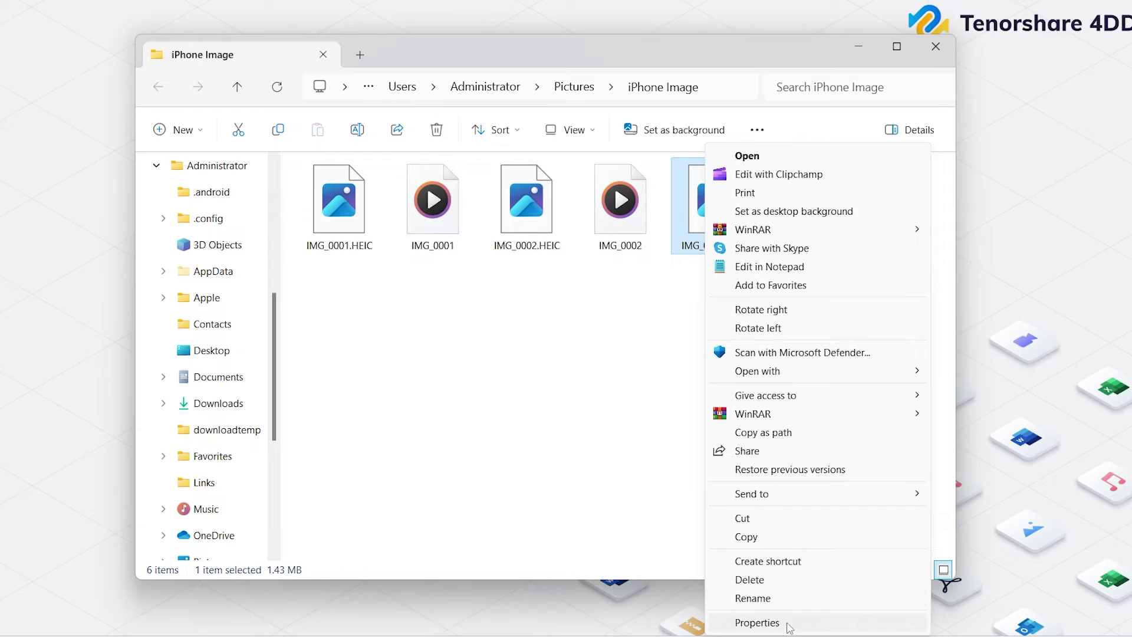
Open the Properties of IMG_0003.HEIC using Alt+Enter
key("alt+Return")
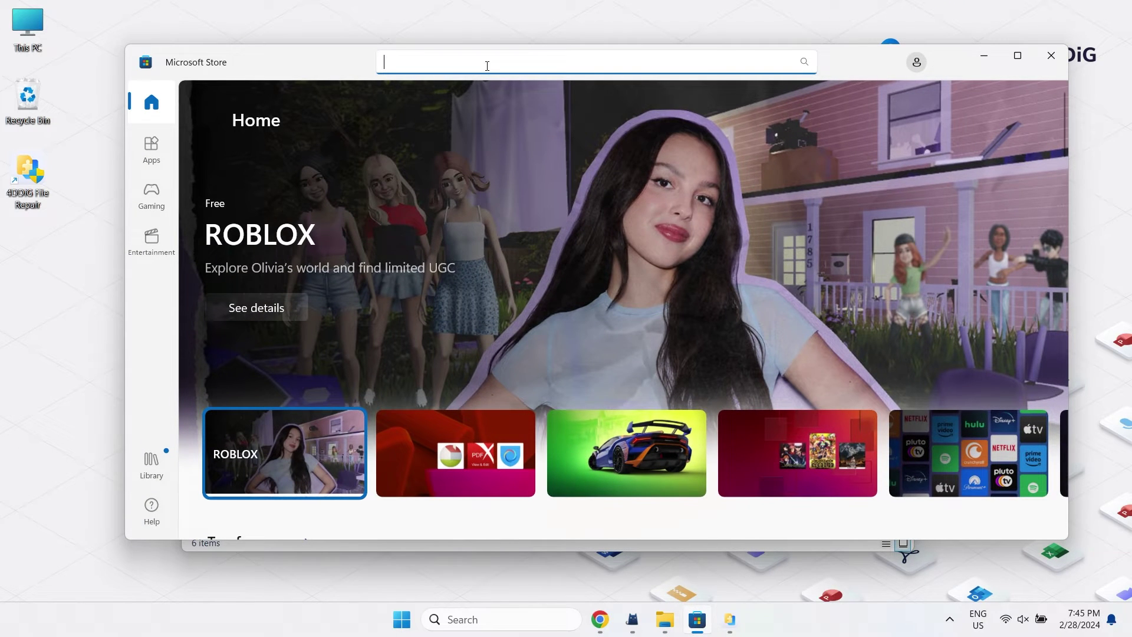
Search the Store for 'HEIC Image extension', get the free HEIC Image Viewer, Converter, and open IMG_0003.HEIC
left_click(487, 64)
key("Return")
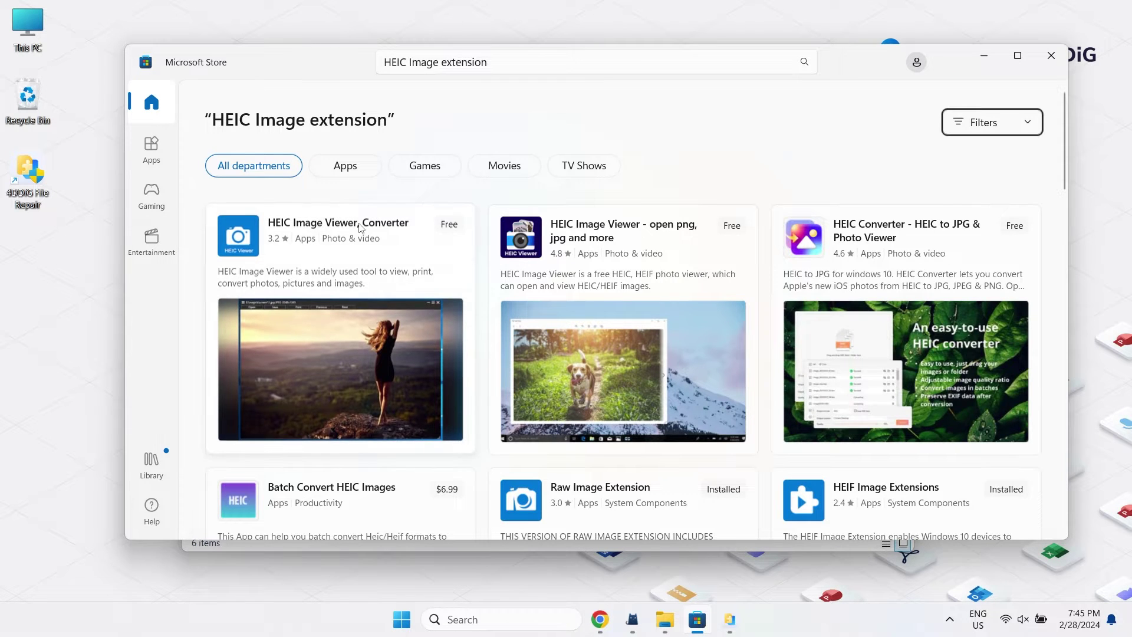
left_click(339, 224)
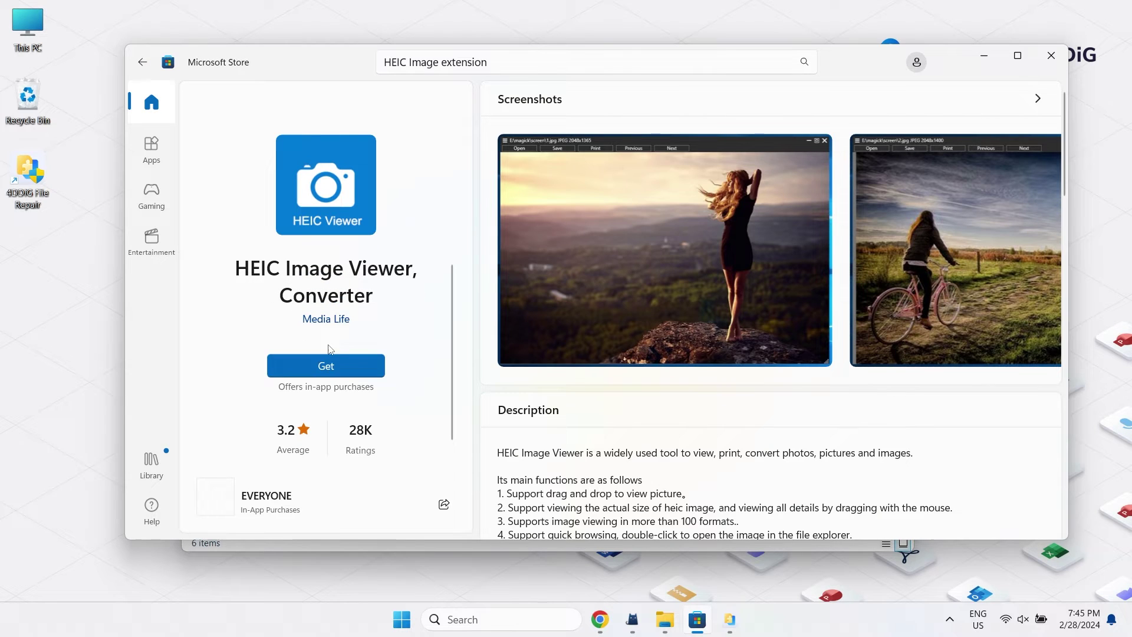
left_click(328, 363)
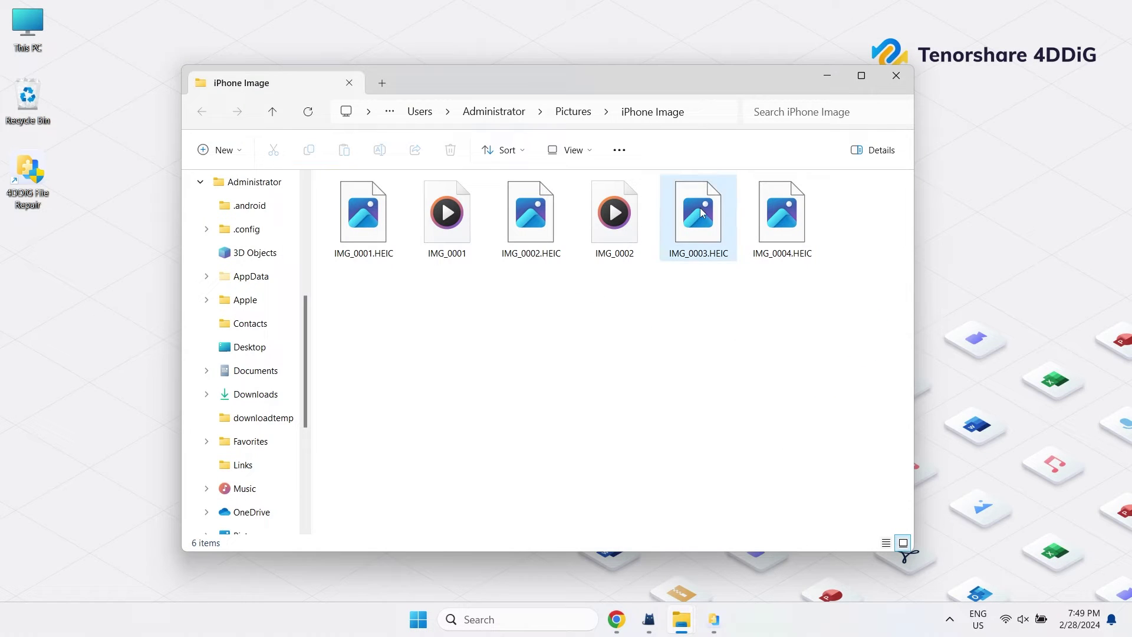
double_click(700, 208)
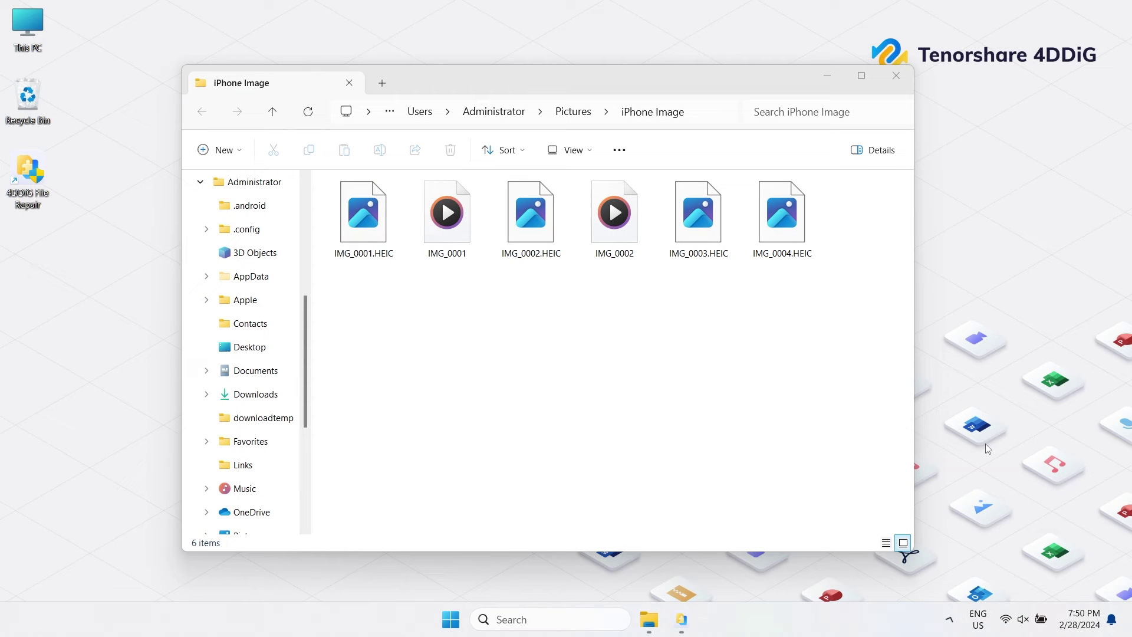
Drag a selection box around all six files in the iPhone Image folder
left_click_drag(838, 204, 356, 222)
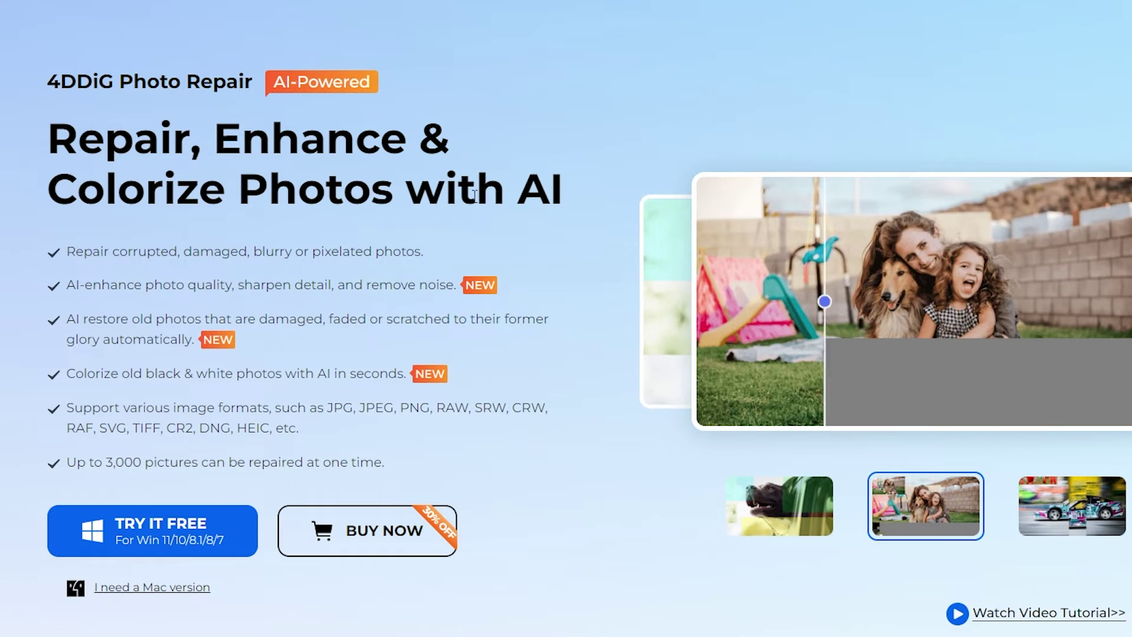
Highlight the 'Support various image formats…' bullet that lists HEIC
mouse_move(66, 408)
left_mouse_down()
mouse_move(503, 411)
mouse_move(565, 432)
left_mouse_up()
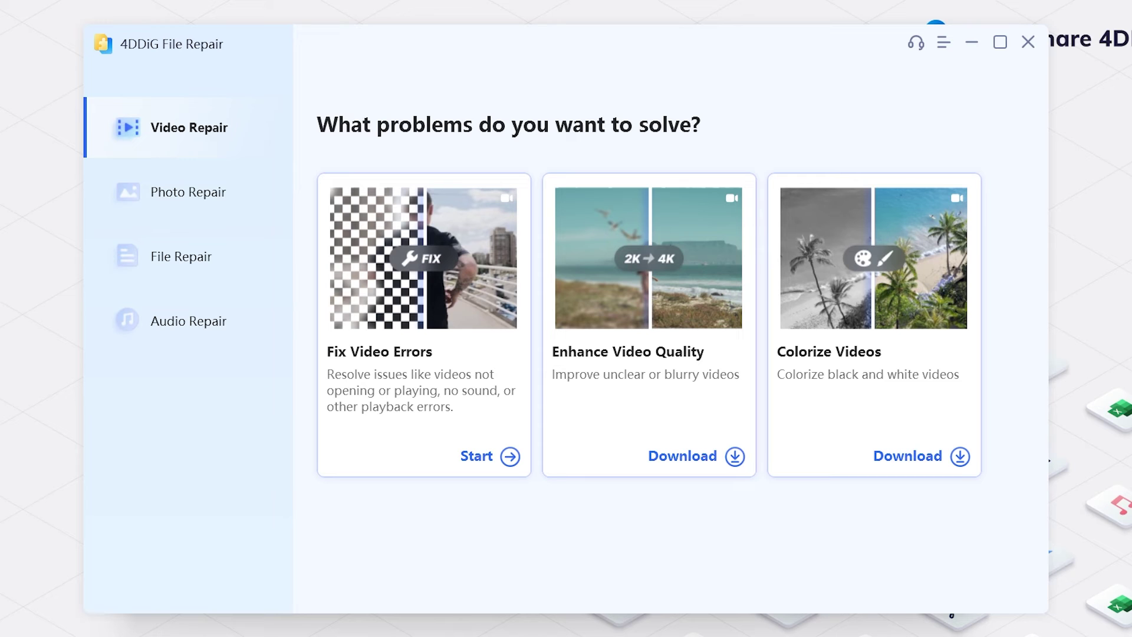
Repair IMG_0003.HEIC and IMG_0004.HEIC with Photo Repair's Fix Photo Errors tool
left_click(194, 201)
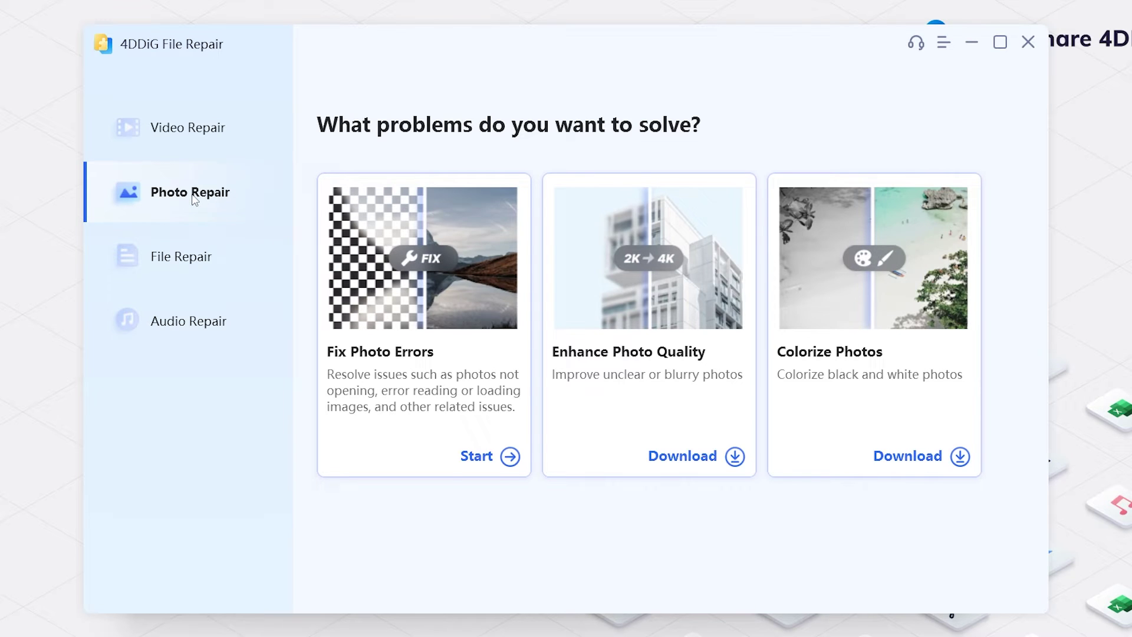
left_click(411, 295)
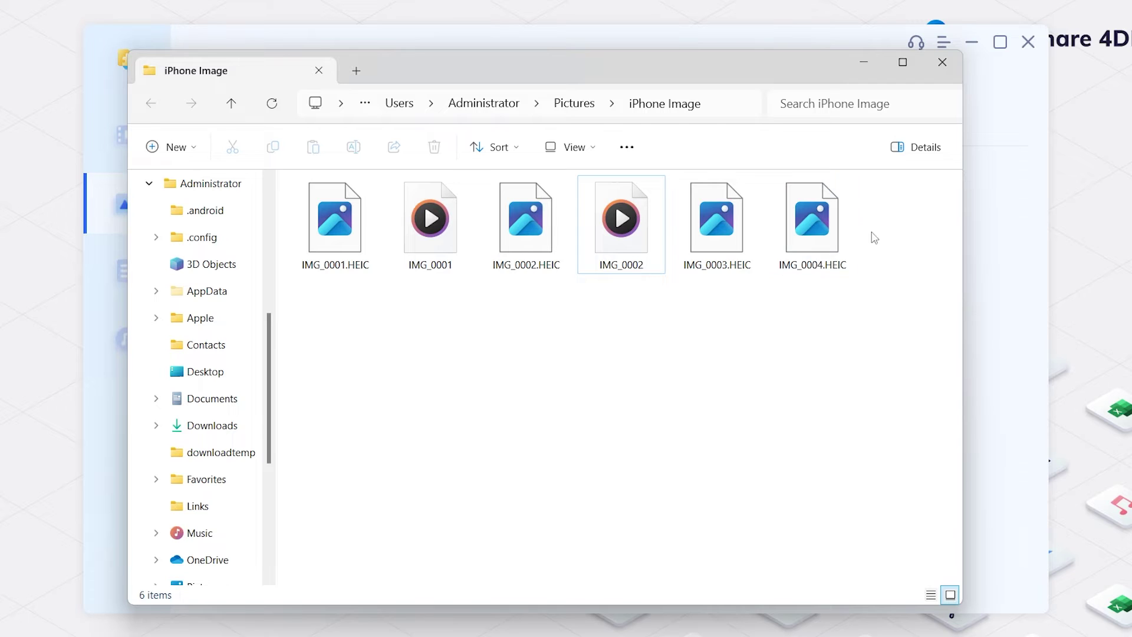
left_click_drag(877, 229, 714, 210)
left_click_drag(913, 237, 982, 253)
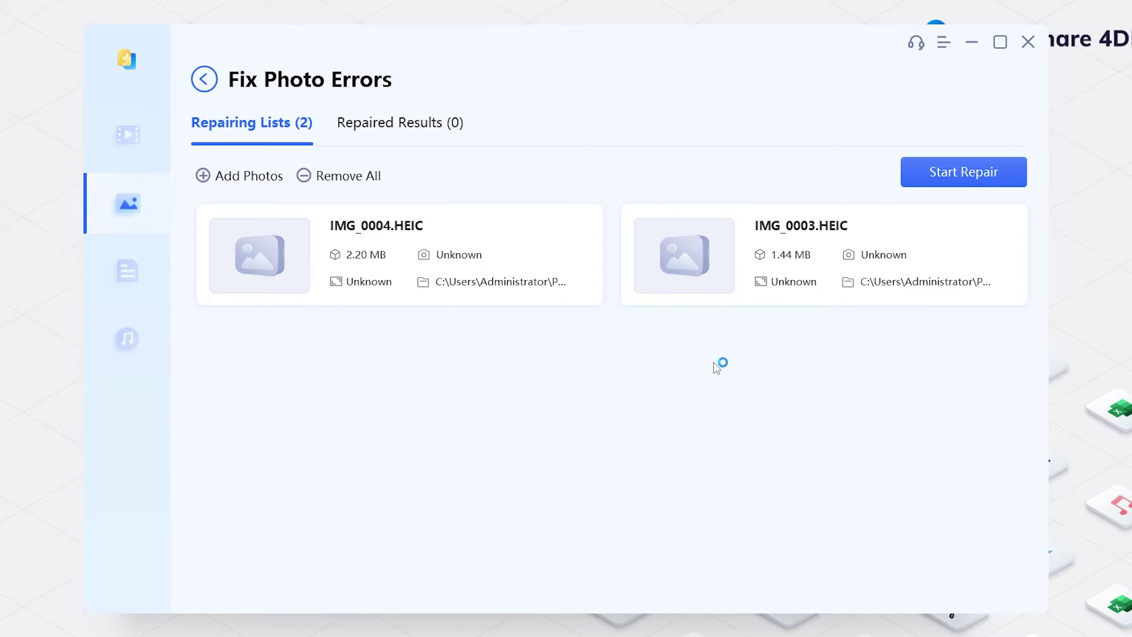
left_click(947, 171)
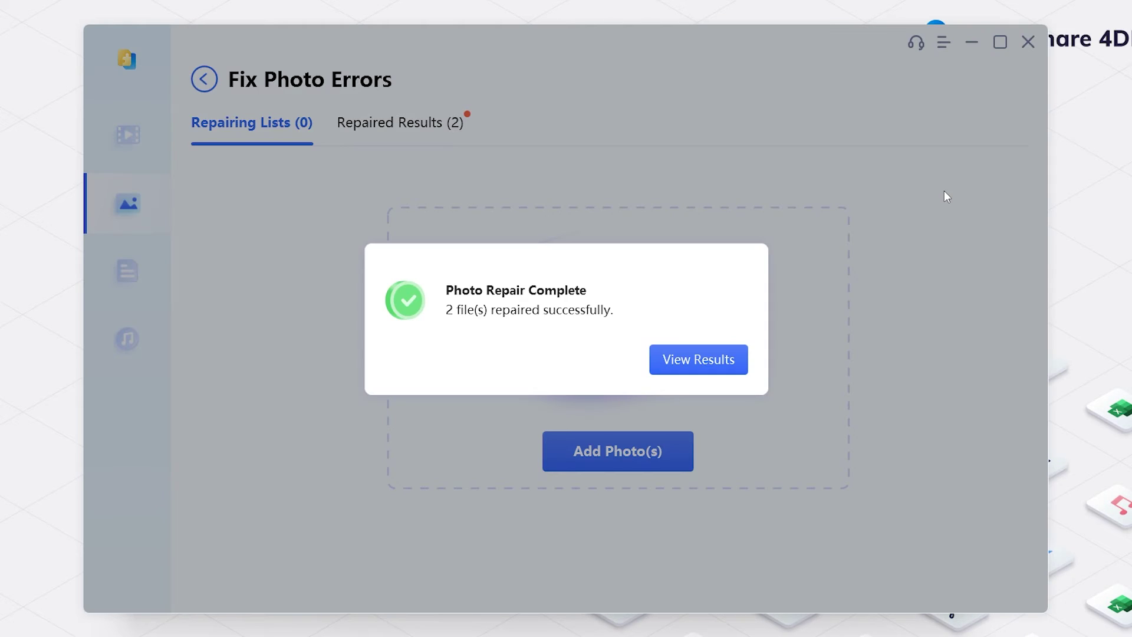
Review the repaired results and export all of them to a new folder under Pictures
left_click(682, 363)
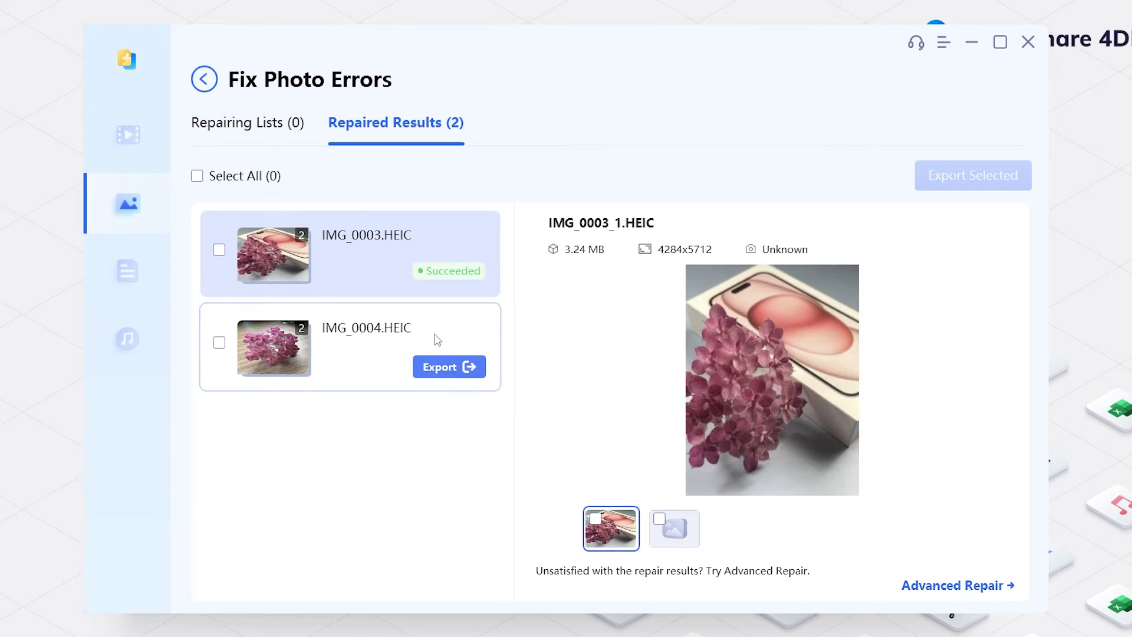
left_click(429, 331)
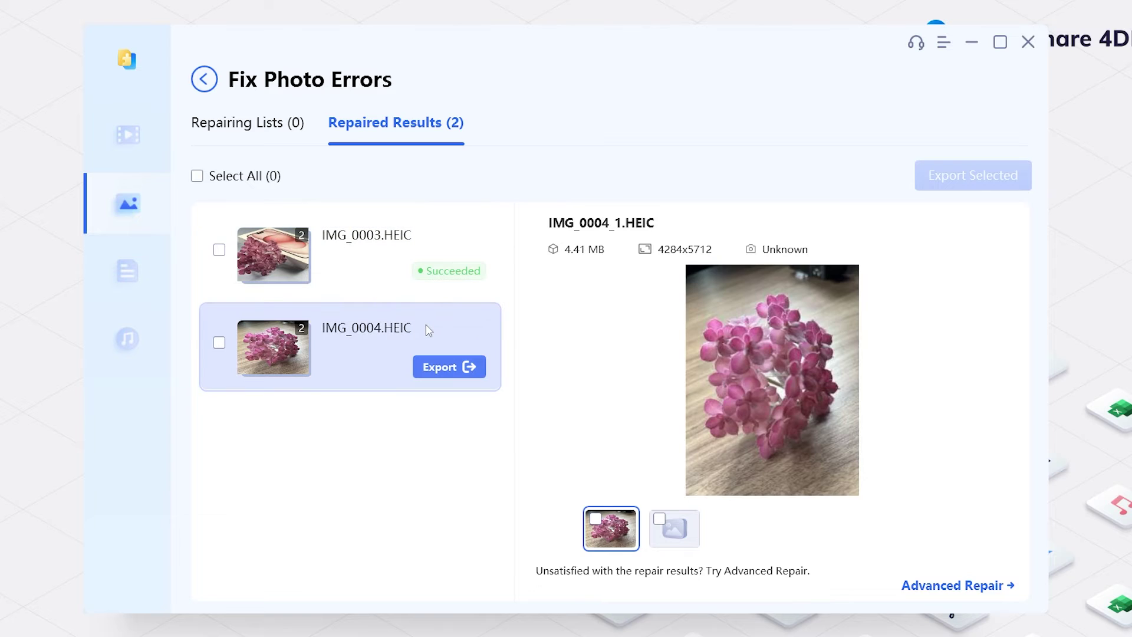
left_click(197, 178)
left_click(964, 178)
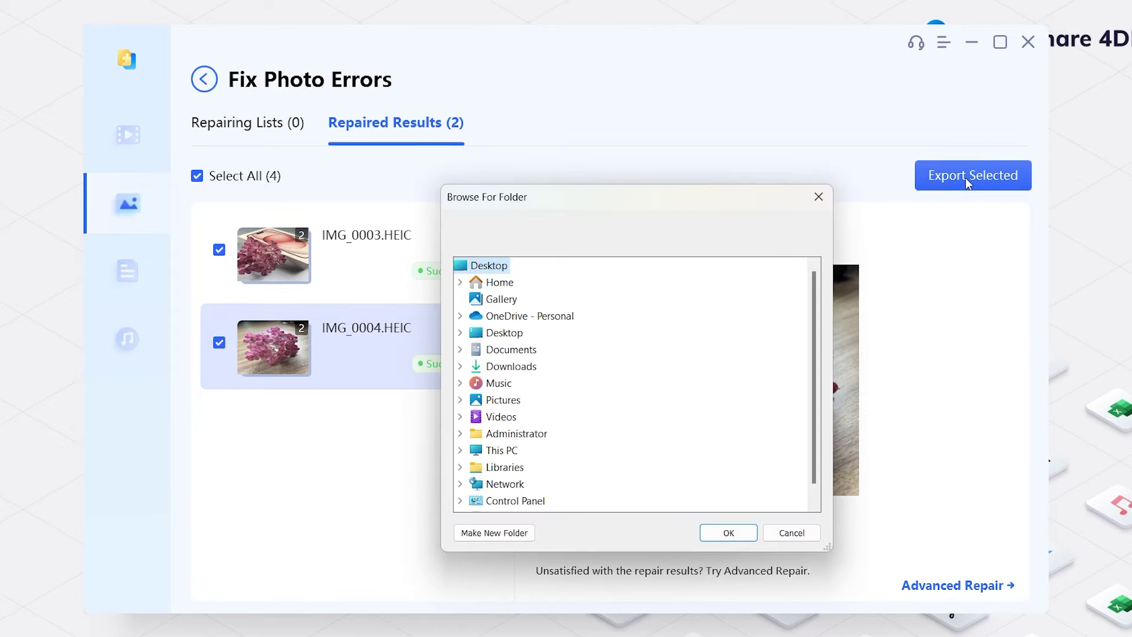
left_click(507, 401)
left_click(495, 533)
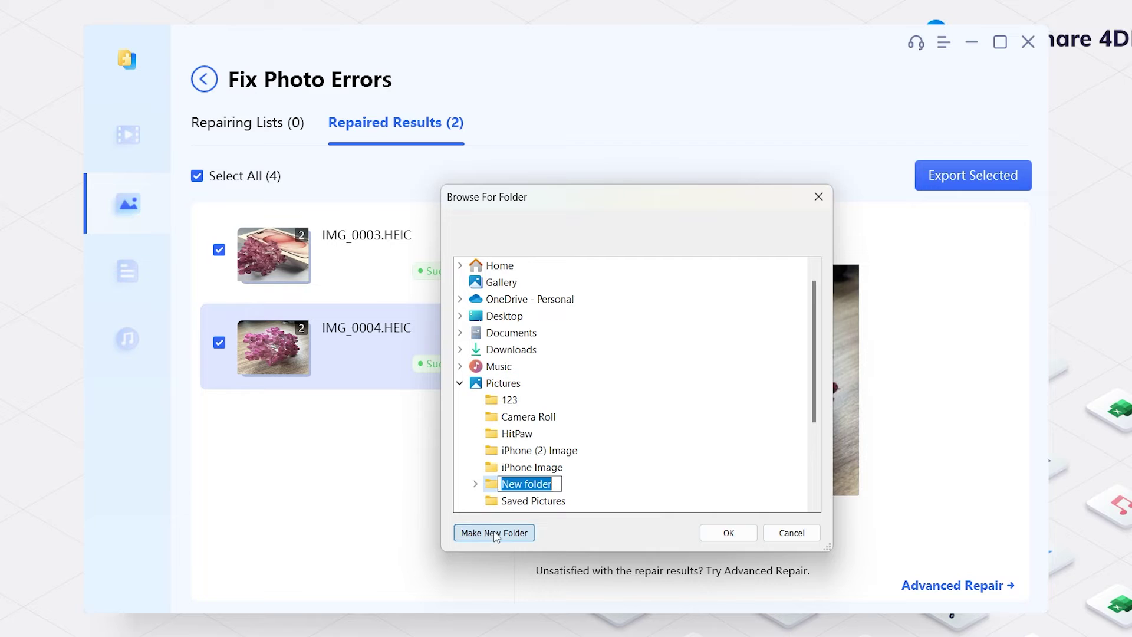
left_click(724, 538)
left_click(698, 362)
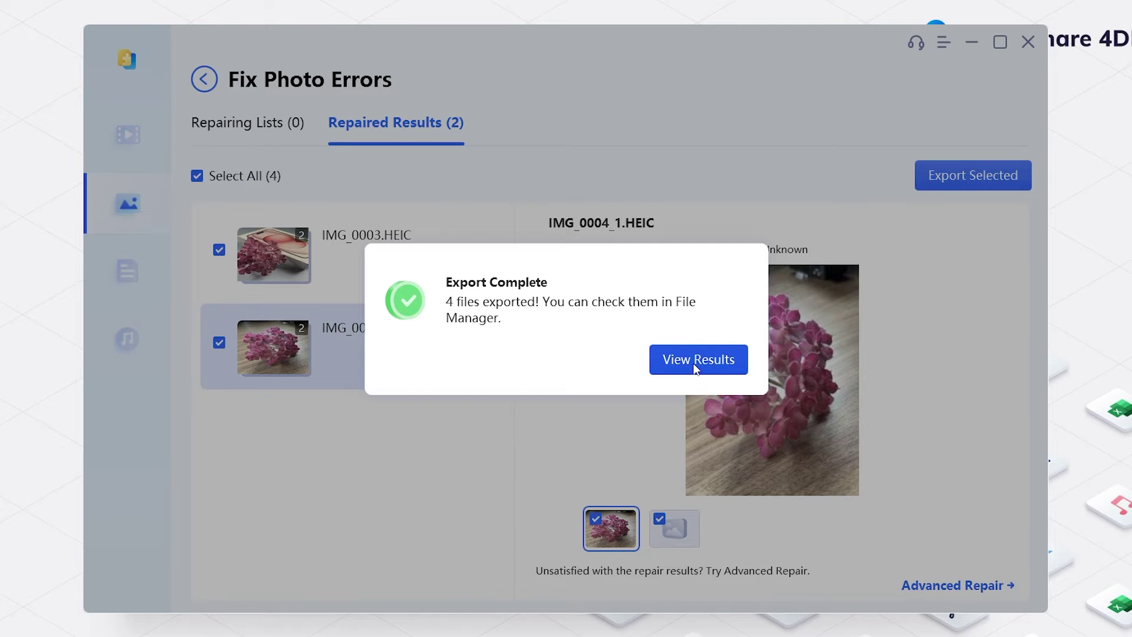
key("Return")
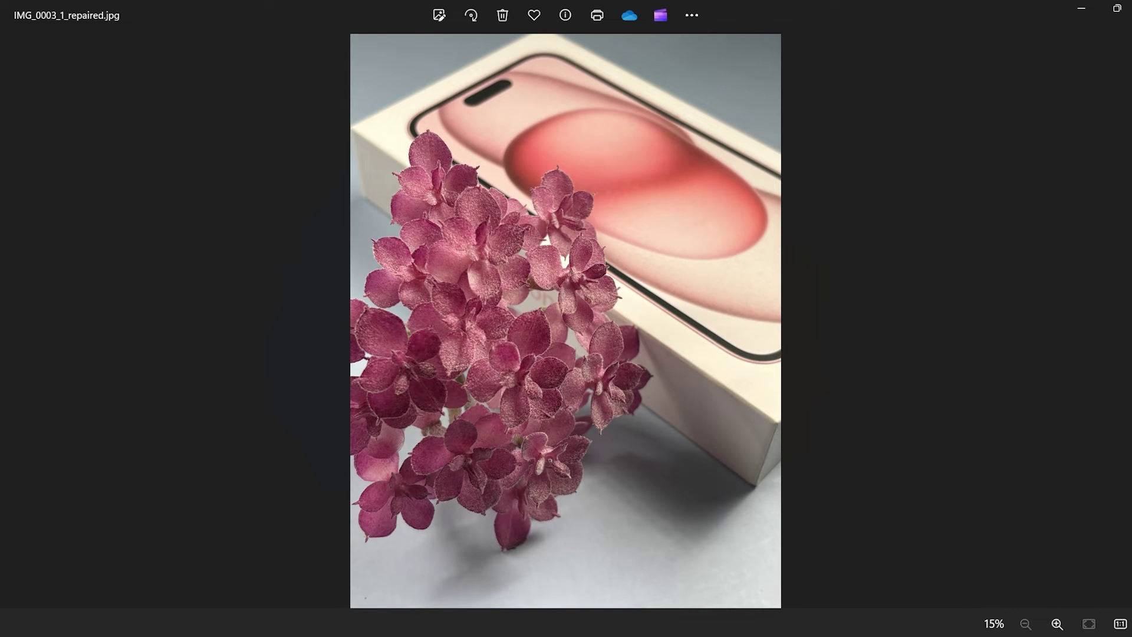
Advance to IMG_0004_1_repaired.jpg in Photos and zoom in and out on the flowers
key("Right")
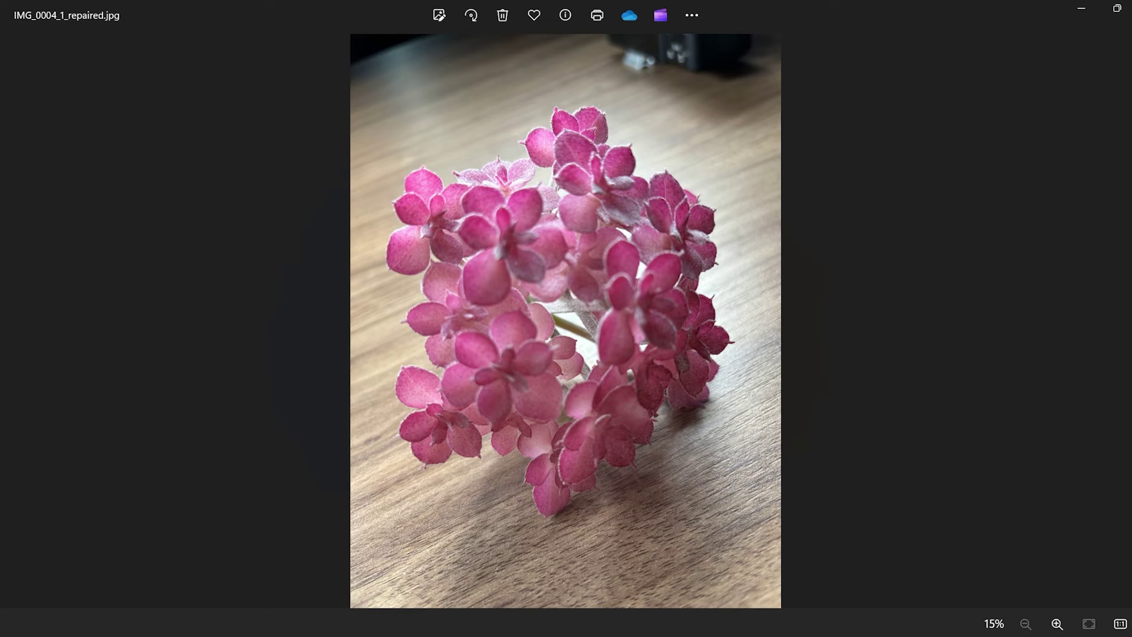
scroll(588, 291, "up", 5)
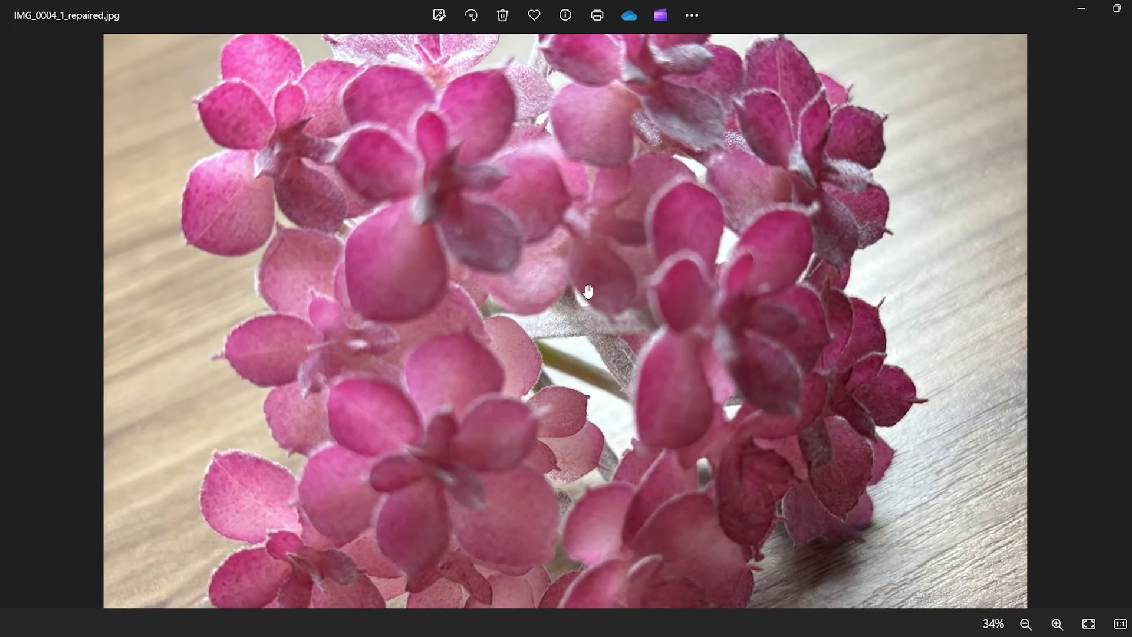
scroll(588, 291, "down", 3)
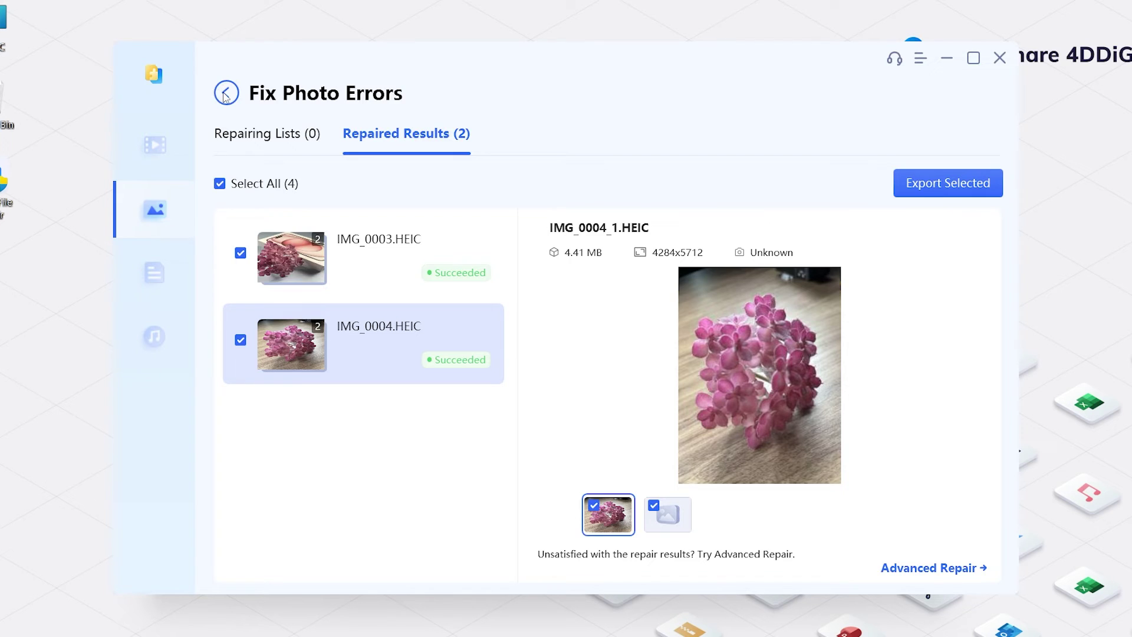
From the homepage, enhance IMG_0003_1_repaired.jpg at General Model 2x, export it, and open the result
left_click(226, 95)
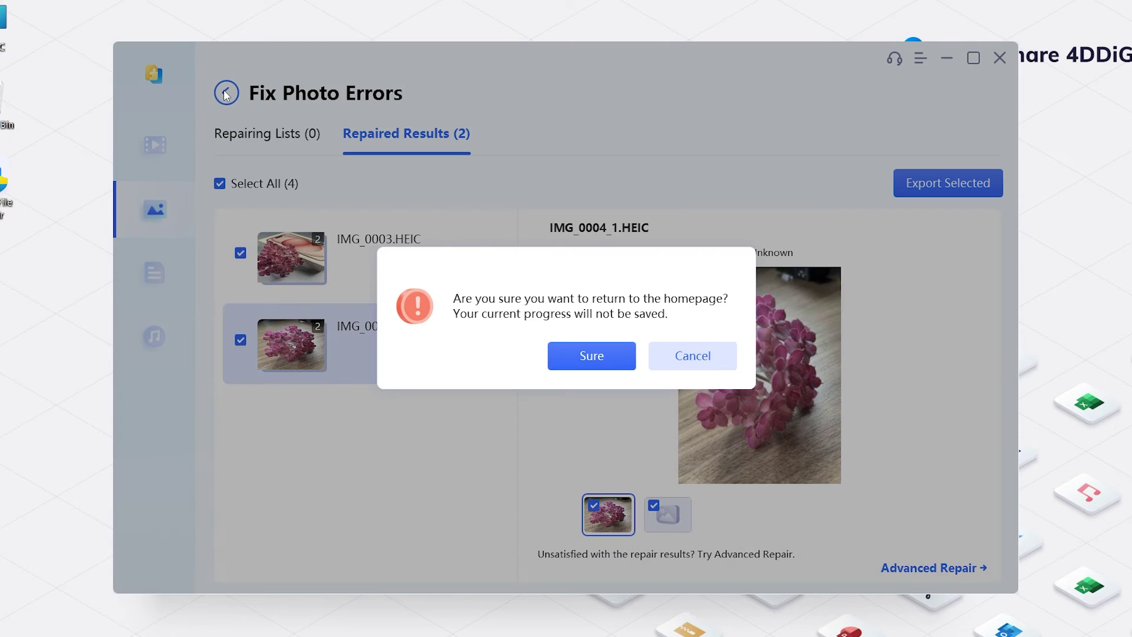
left_click(616, 349)
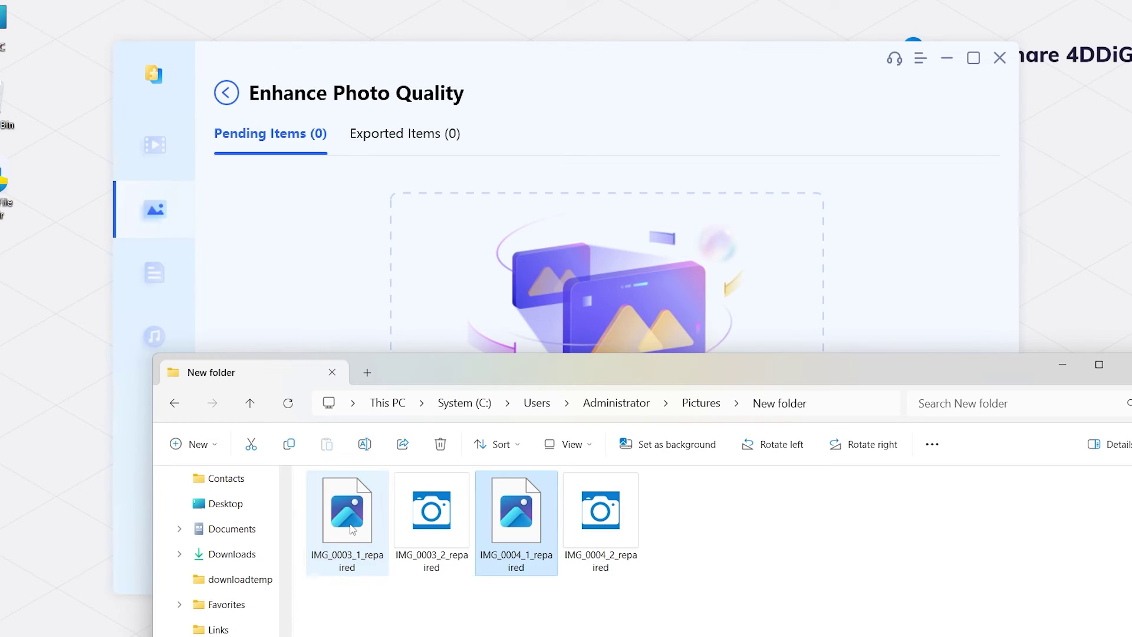
left_click(340, 527)
left_click_drag(578, 249, 577, 247)
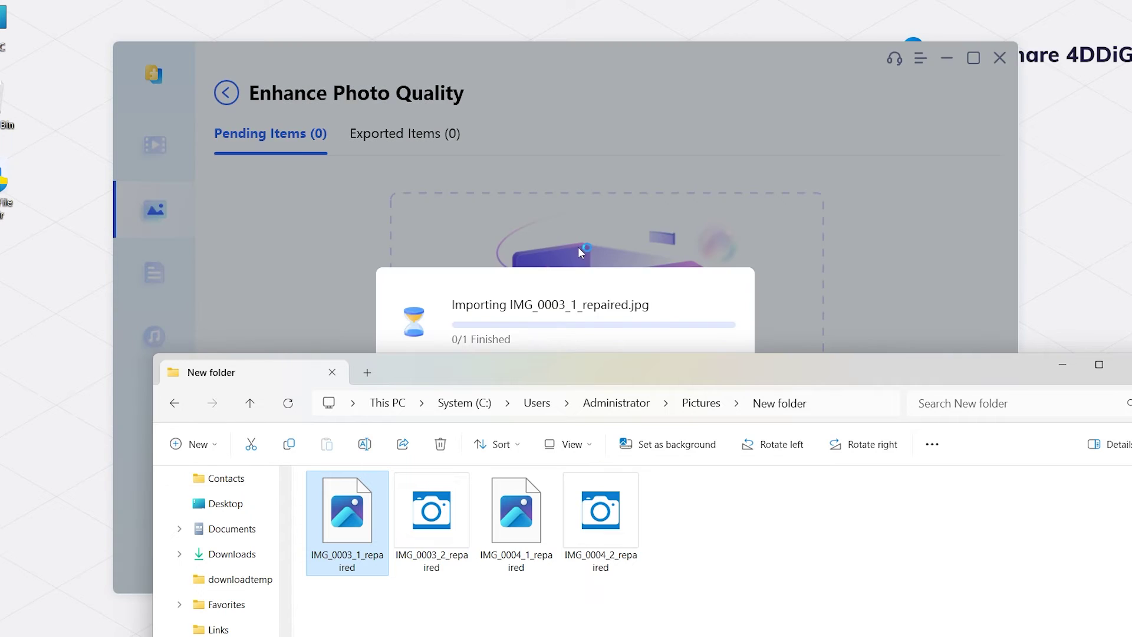
left_click(925, 574)
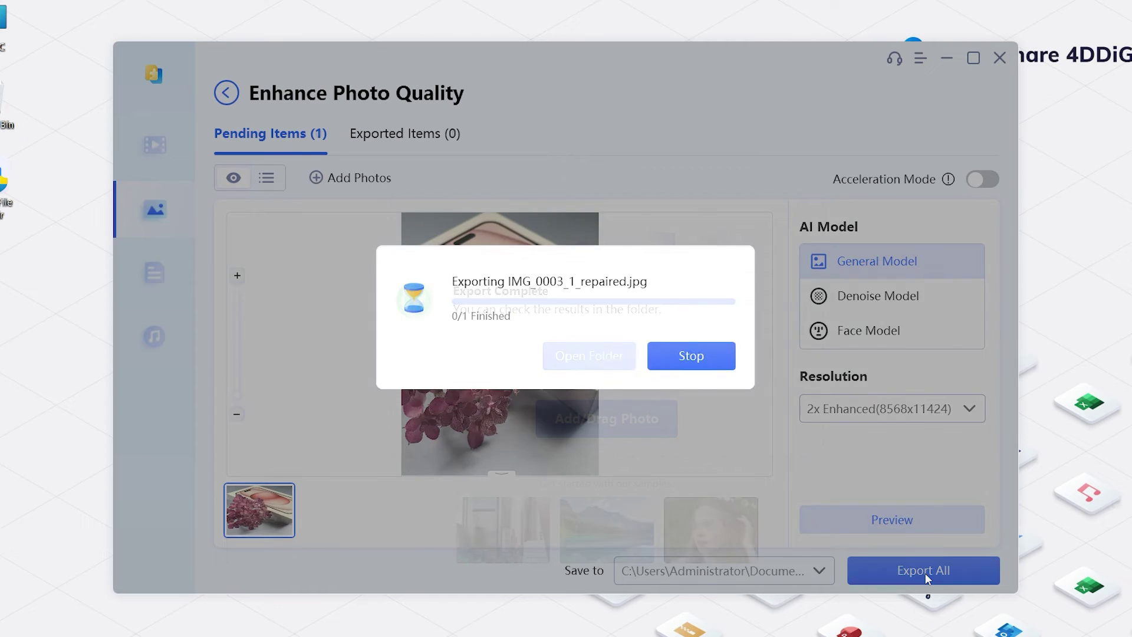
left_click(604, 360)
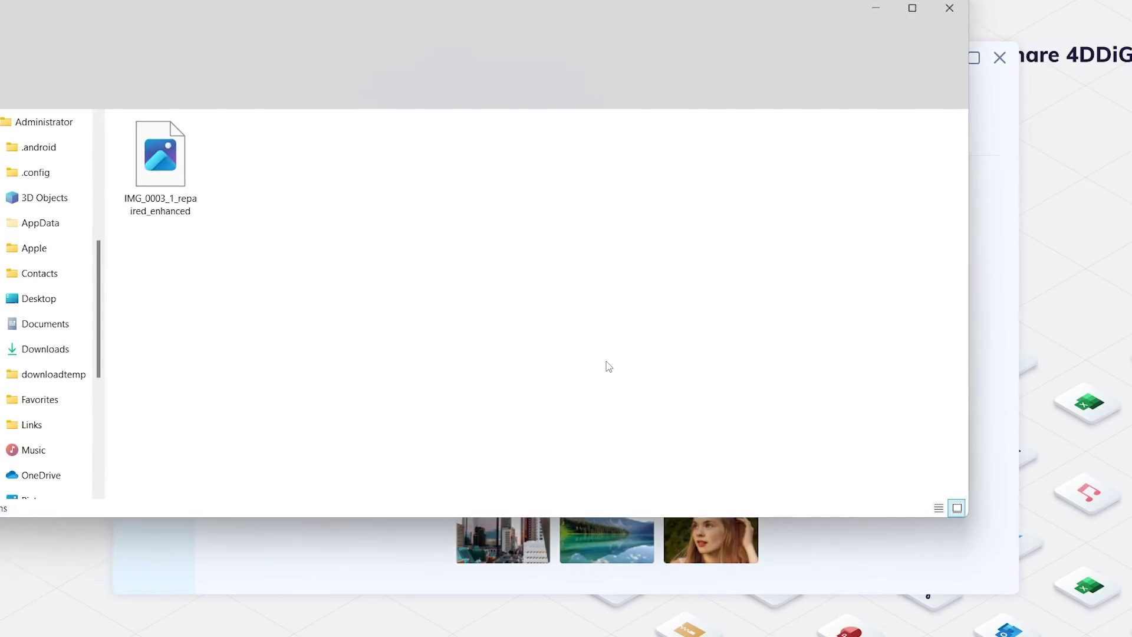
double_click(157, 162)
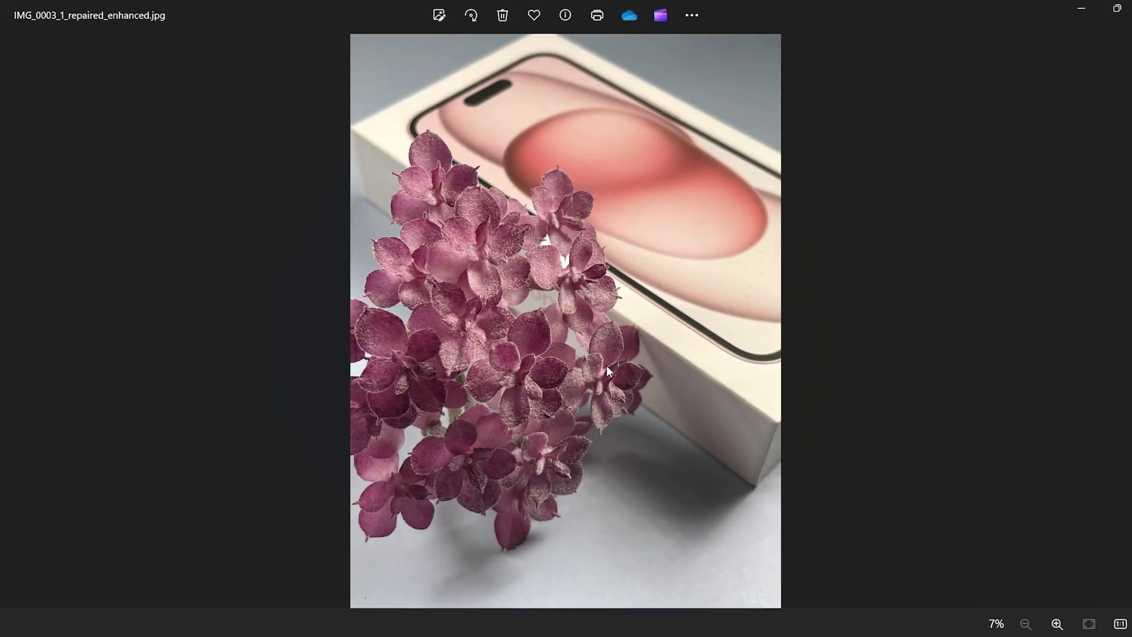
Zoom into the petals of IMG_0003_1_repaired_enhanced.jpg in Photos
scroll(607, 368, "up", 2)
scroll(749, 391, "up", 2)
scroll(752, 392, "up", 2)
scroll(756, 395, "up", 2)
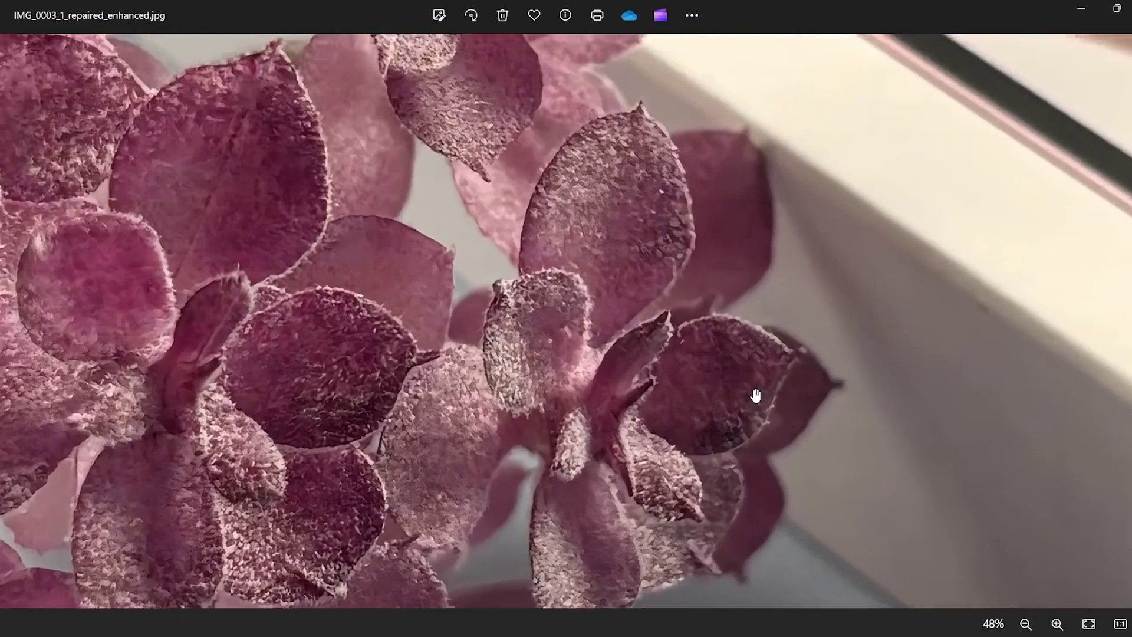
scroll(756, 396, "up", 1)
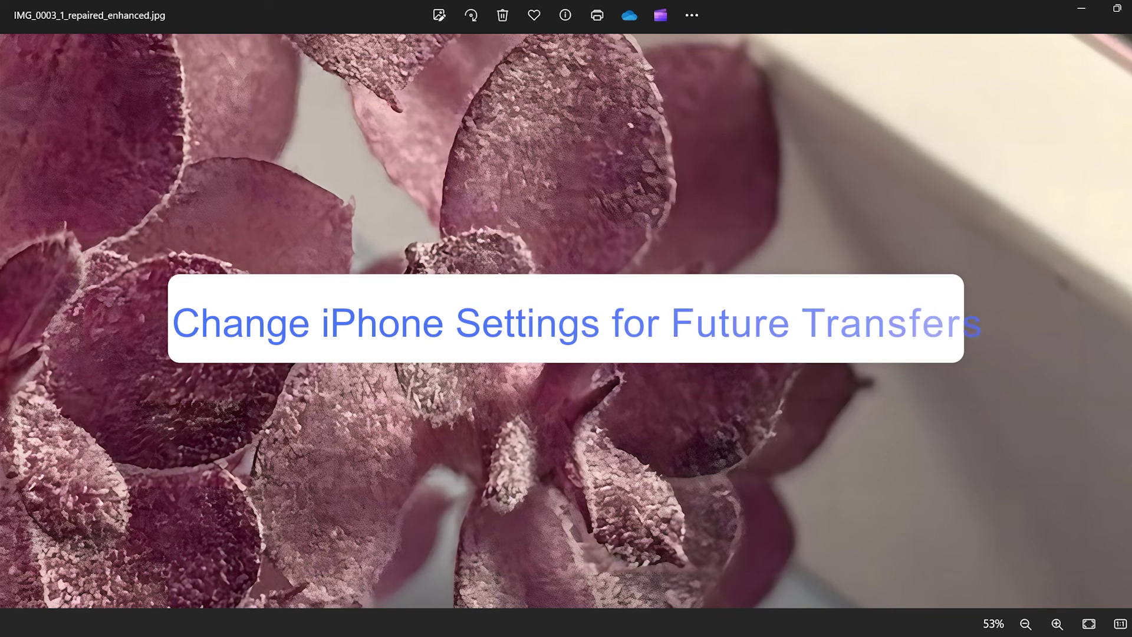